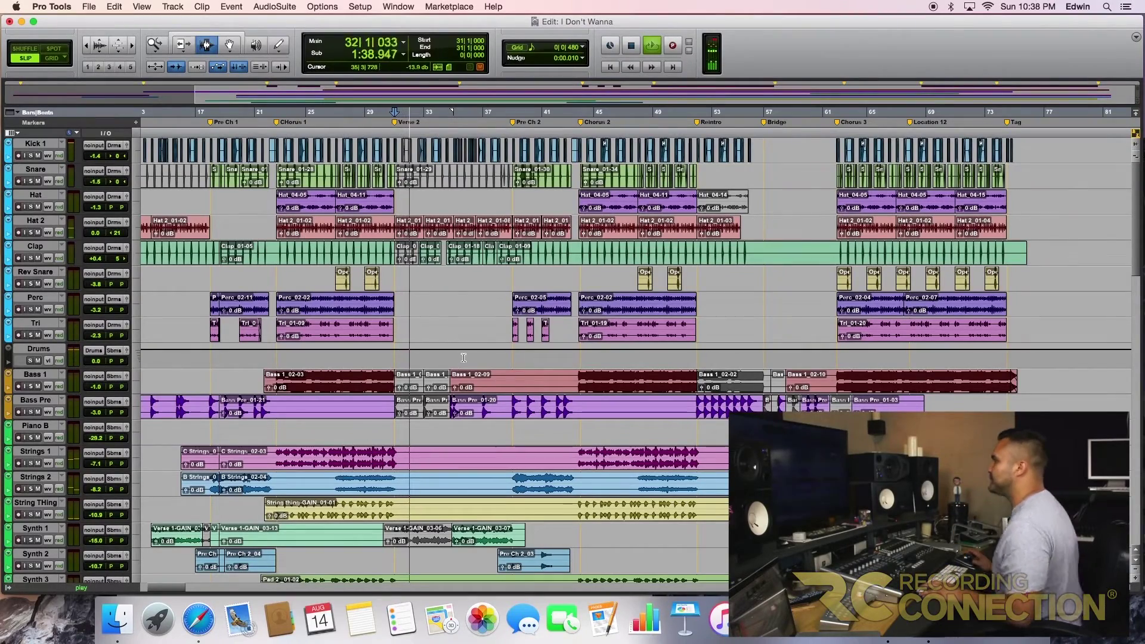
# Switch to the Mix window and solo the Kick 1, BasPre and Bass 1 tracks
pyautogui.scroll(-15, 462, 373)
pyautogui.scroll(15, 463, 358)
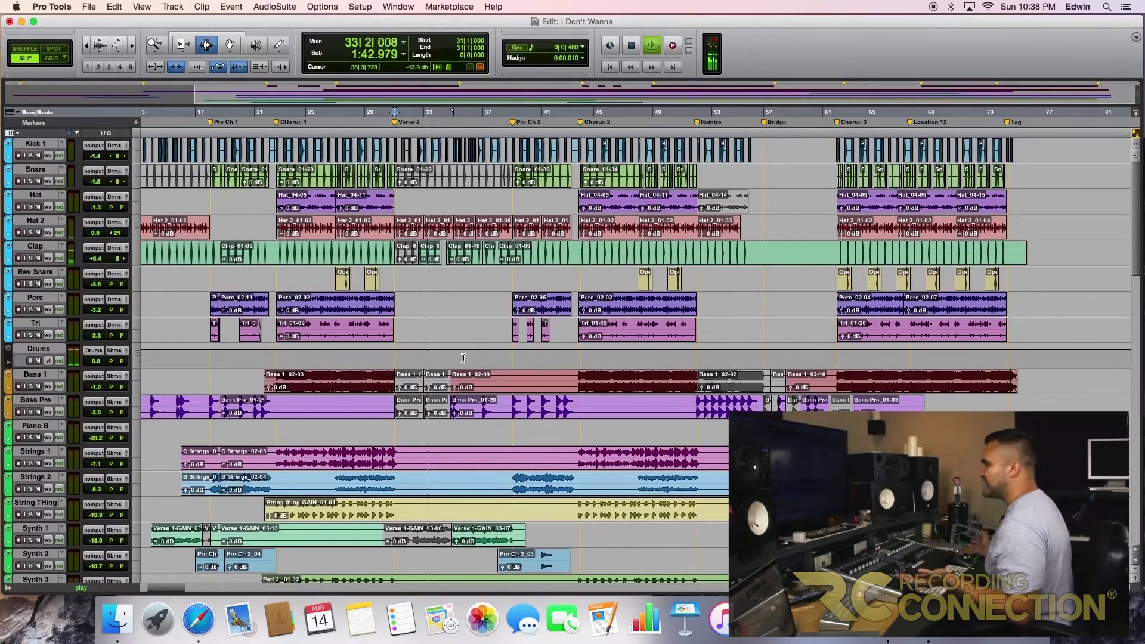
pyautogui.press('super+equal')
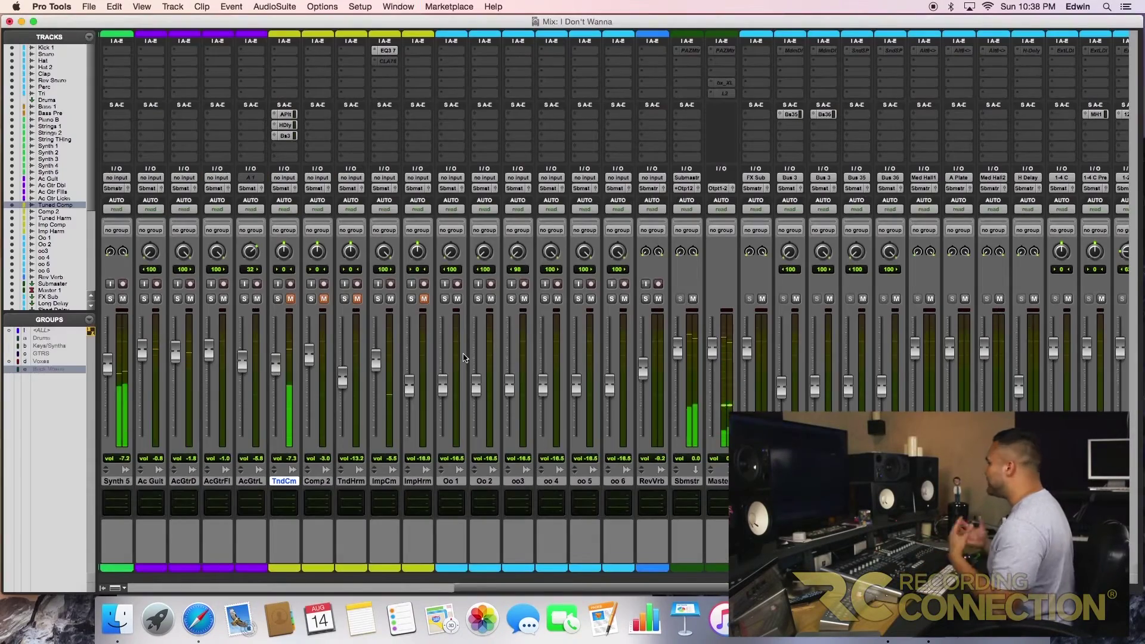
pyautogui.hscroll(-15, 476, 432)
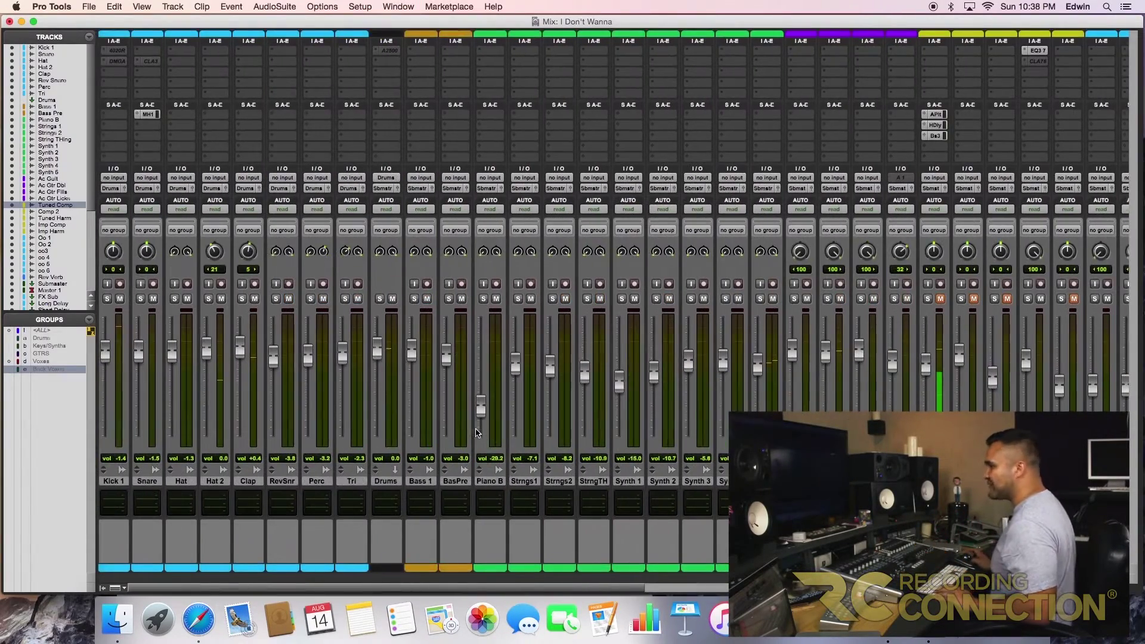
pyautogui.click(109, 298)
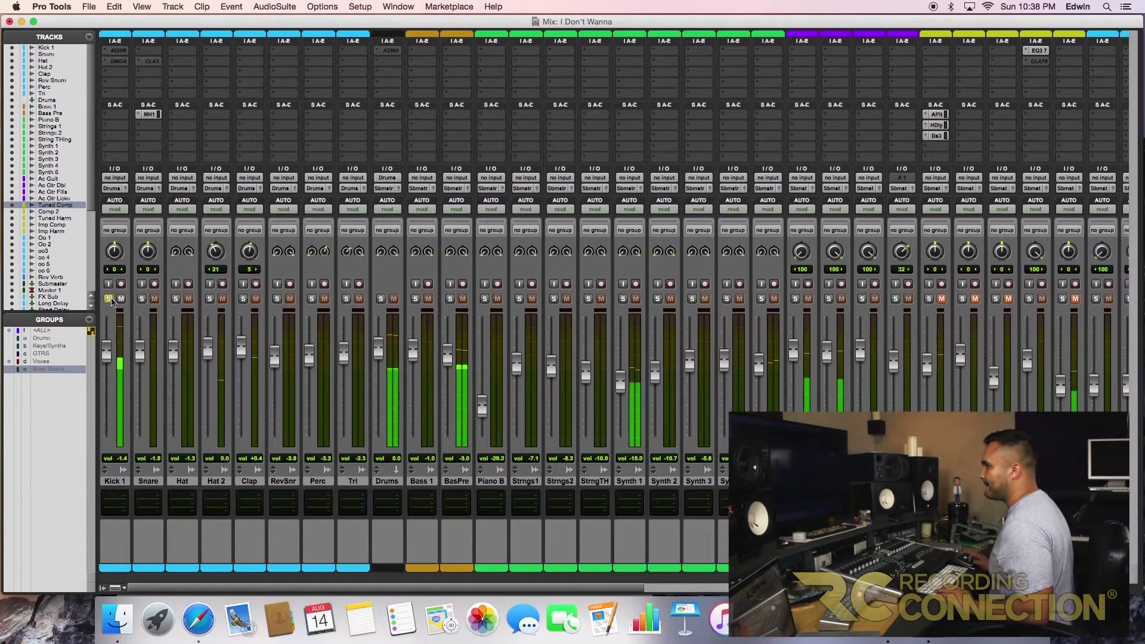
pyautogui.hscroll(3, 525, 400)
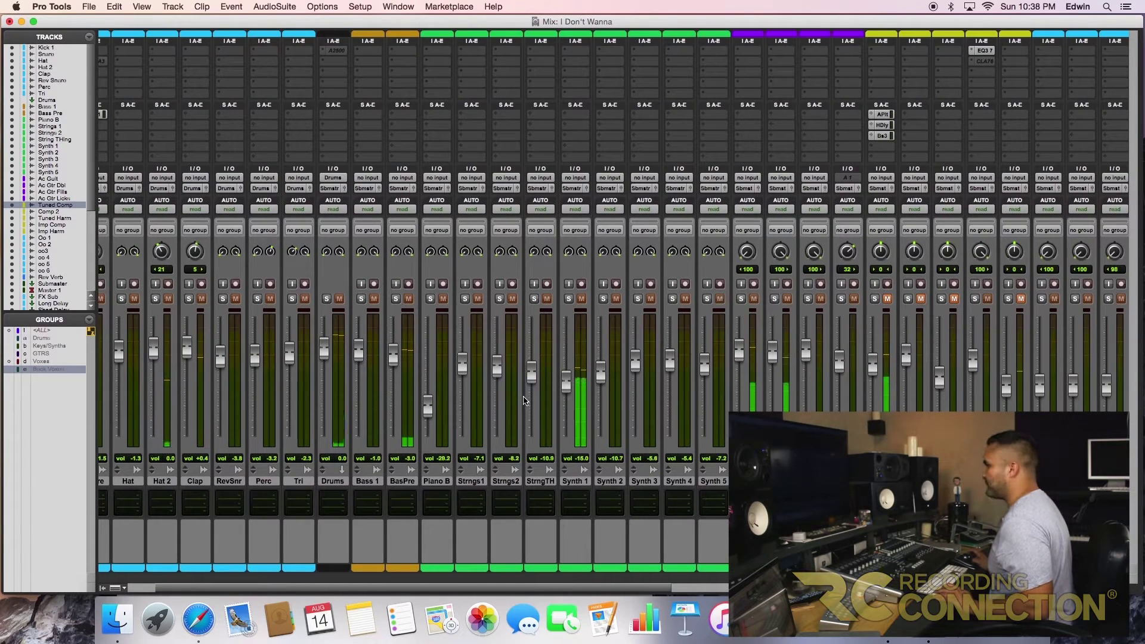
pyautogui.click(395, 299)
pyautogui.click(360, 298)
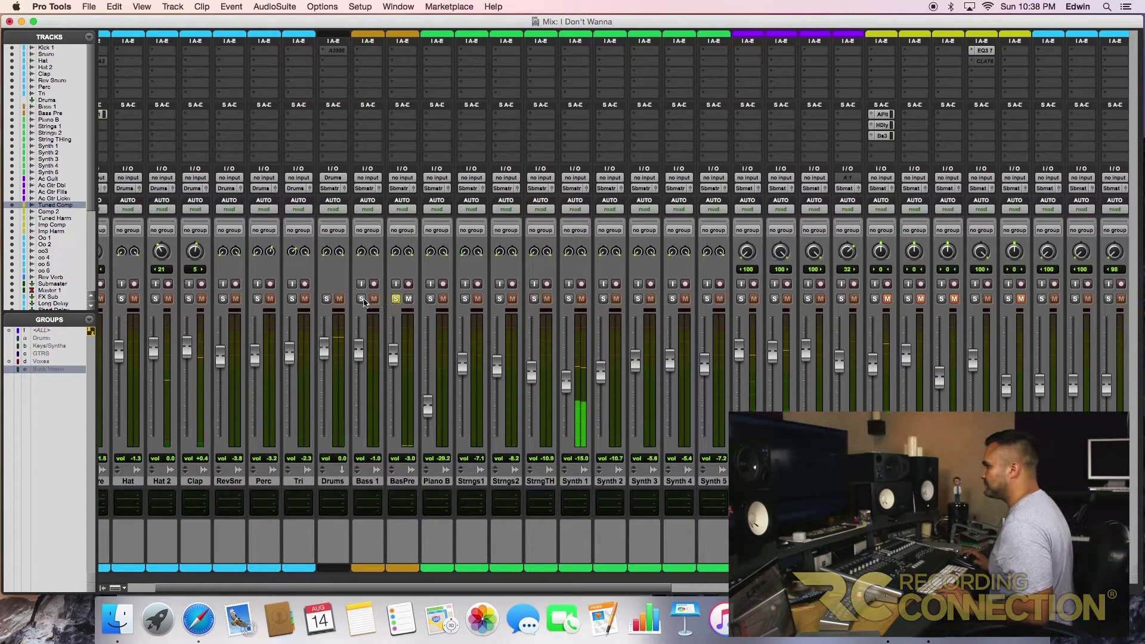
pyautogui.hscroll(-2, 390, 358)
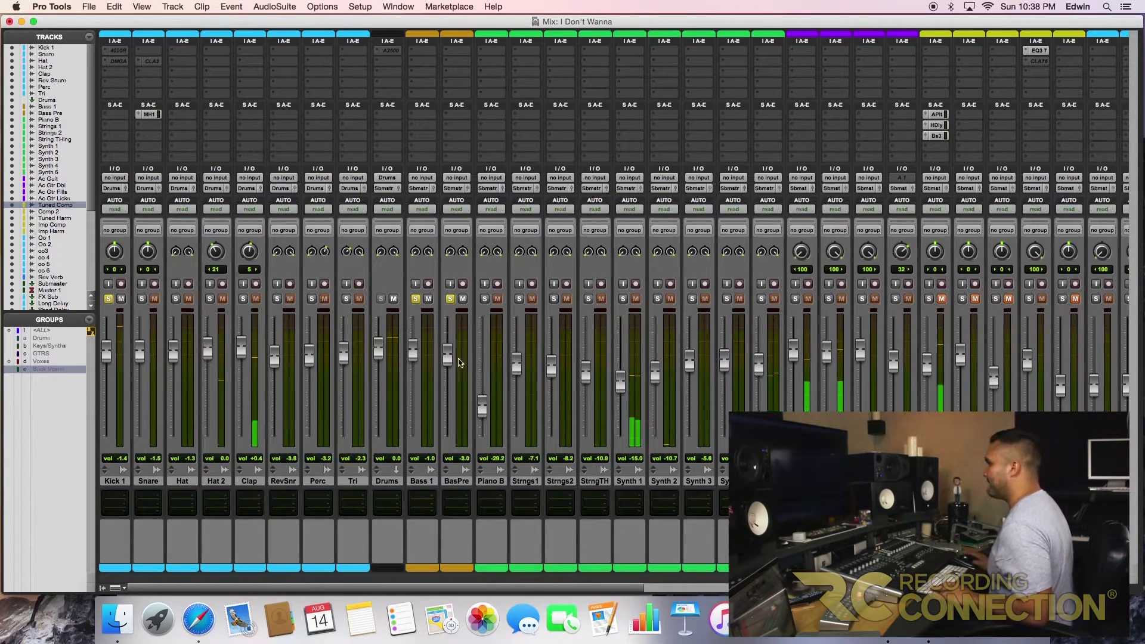
# Jump to the Chorus 2 marker, restart playback from there, and return to the mixer
pyautogui.press('super+equal')
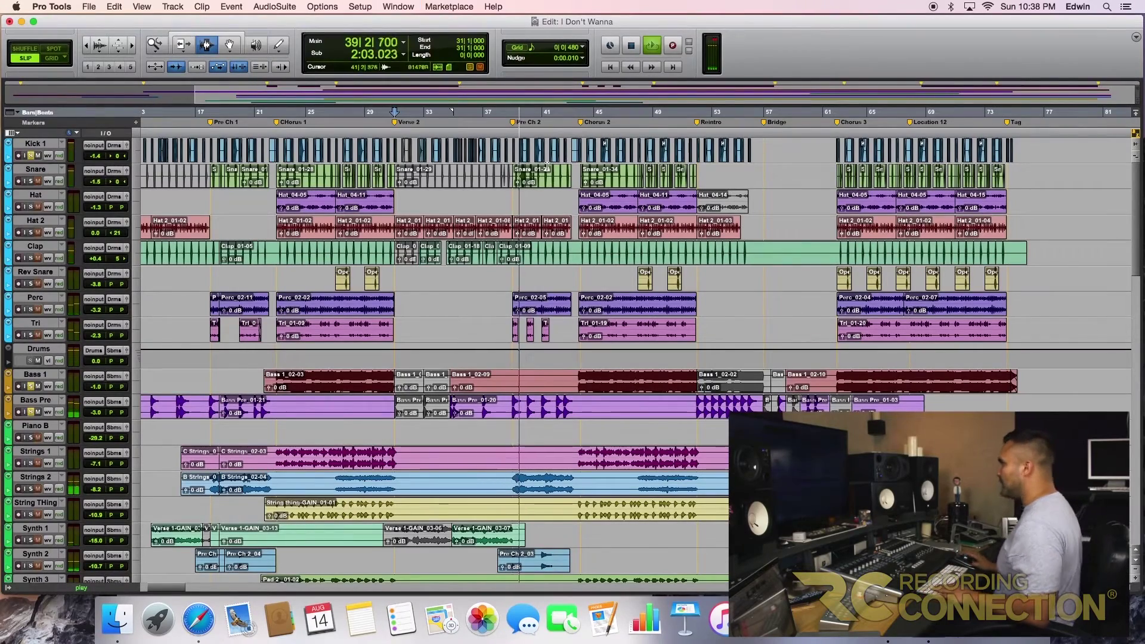
pyautogui.click(586, 125)
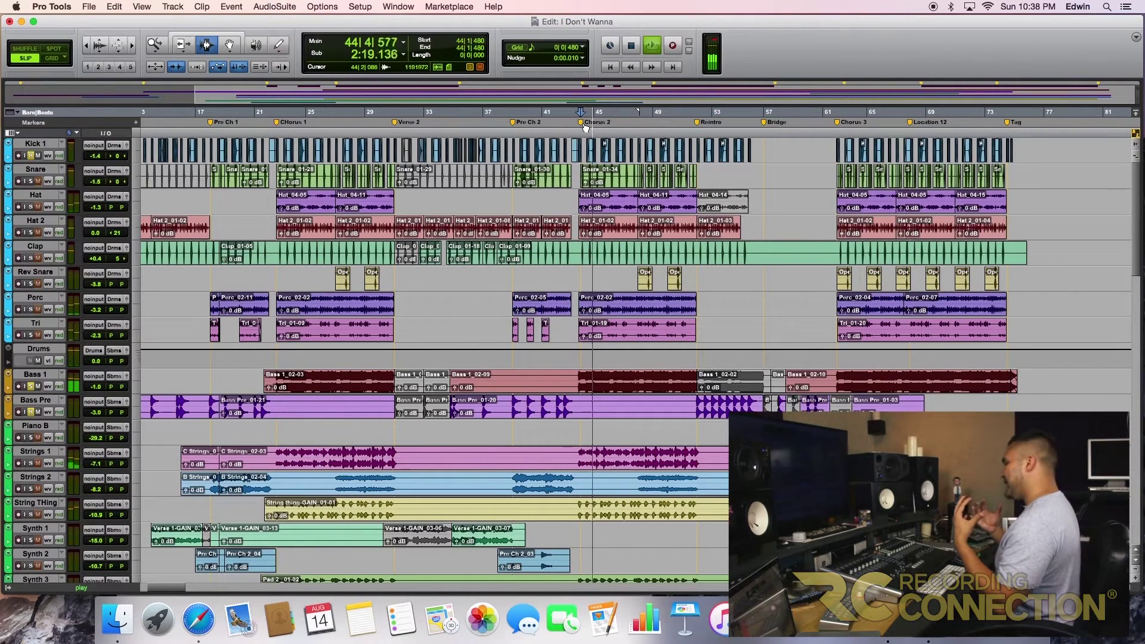
pyautogui.press('space')
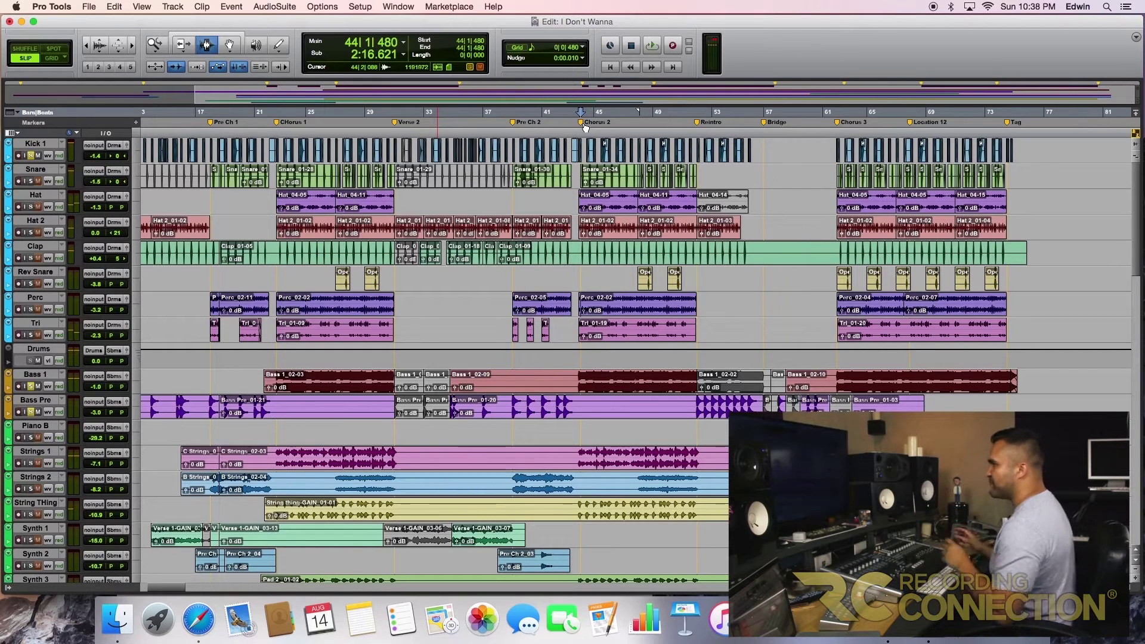
pyautogui.press('space')
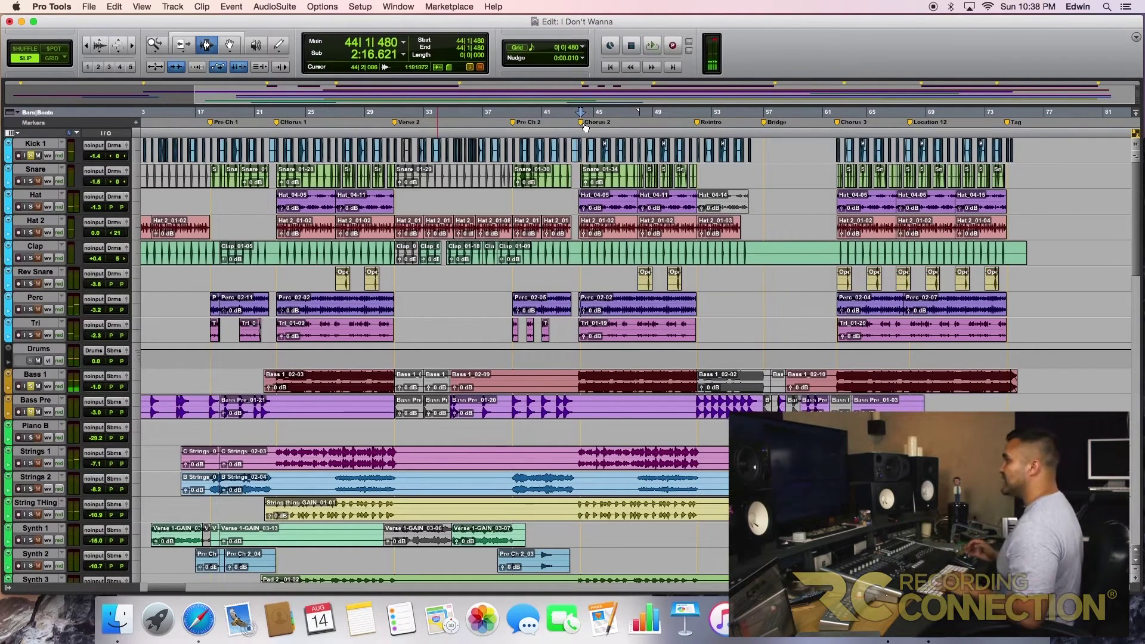
pyautogui.press('space')
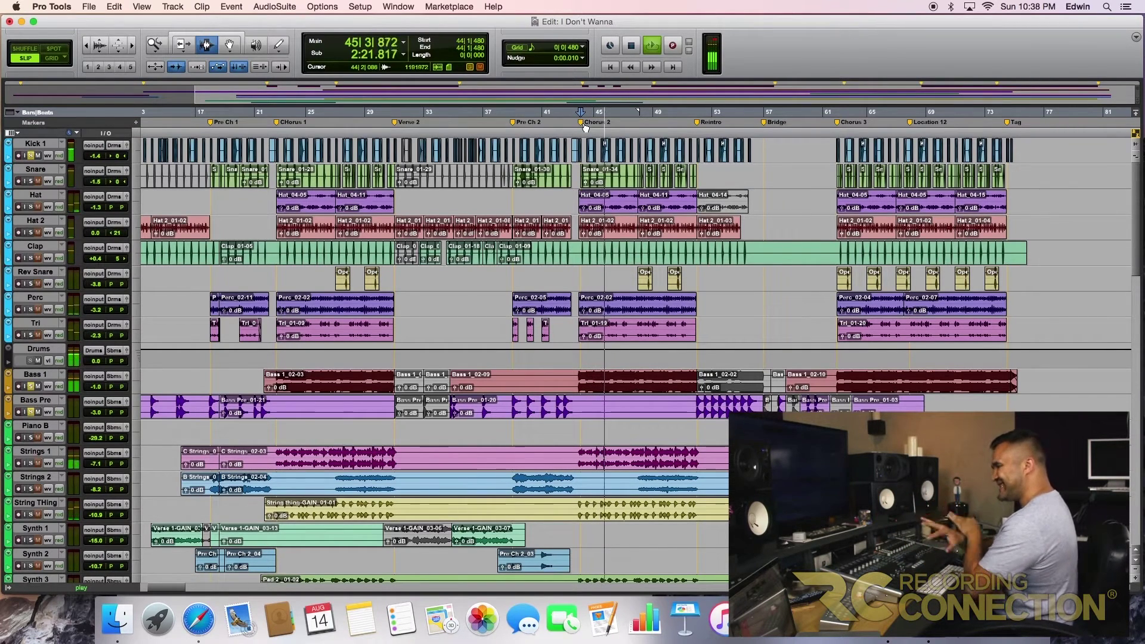
pyautogui.press('super+equal')
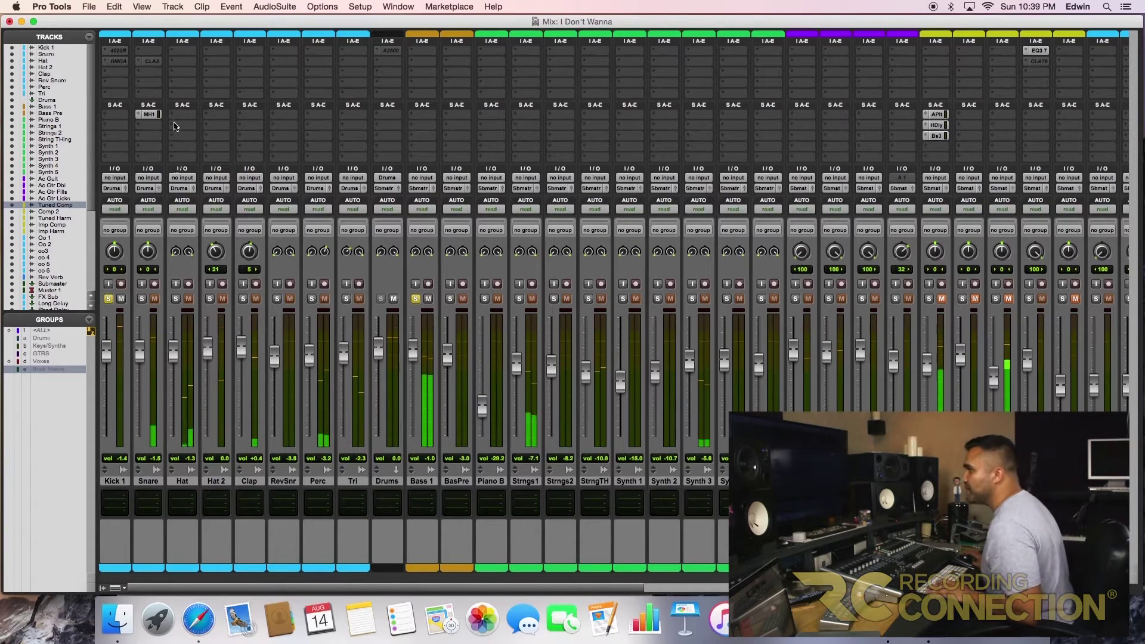
# Insert a mono EQ3 7-Band on Kick 1 and high-pass it near 162 Hz at 18 dB/oct
pyautogui.click(108, 54)
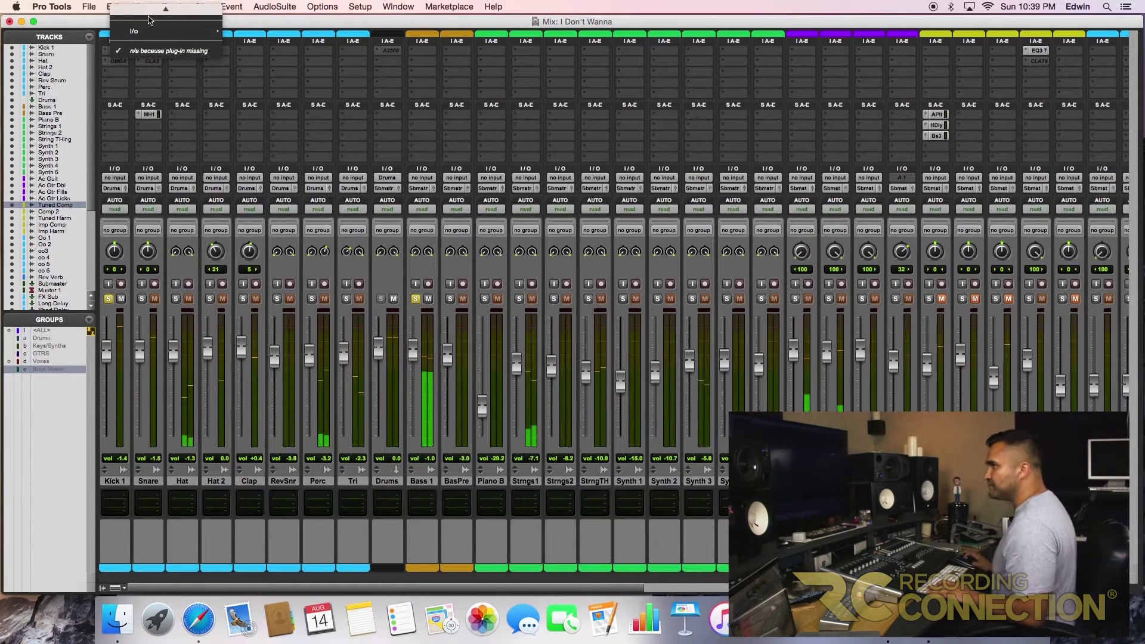
pyautogui.moveTo(179, 34)
pyautogui.moveTo(256, 35)
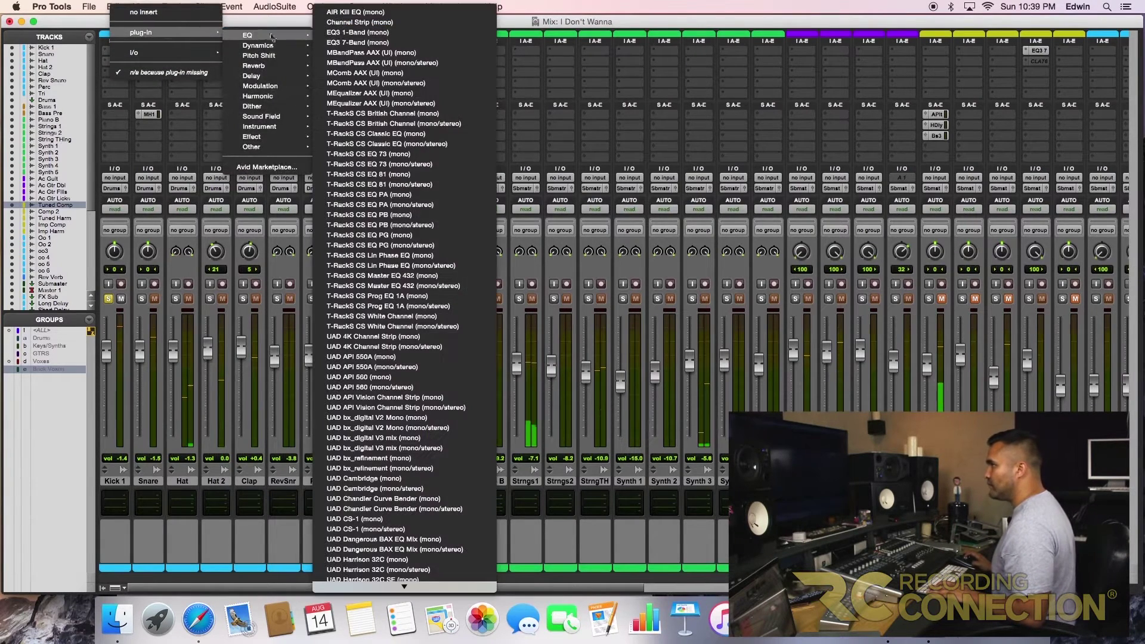
pyautogui.click(358, 42)
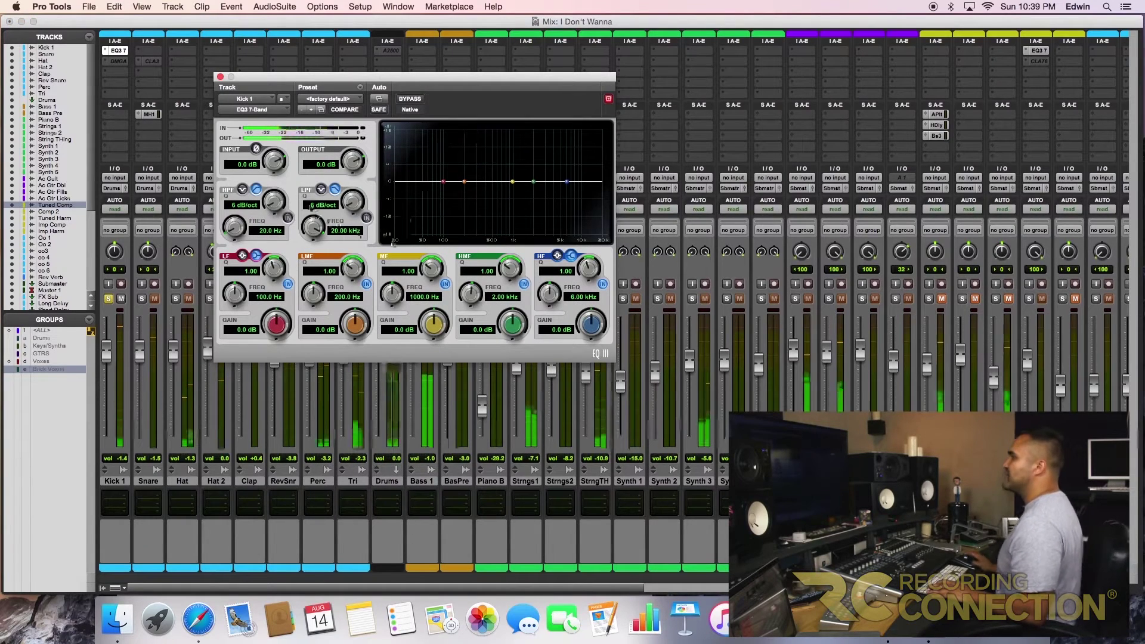
pyautogui.click(288, 218)
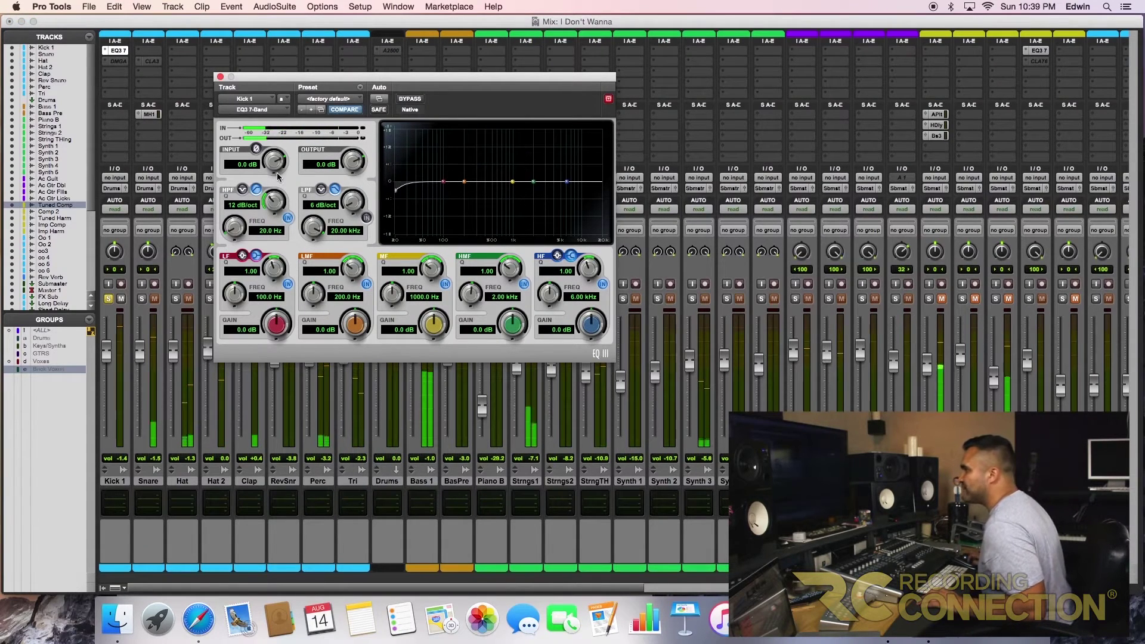
pyautogui.moveTo(270, 230); pyautogui.dragTo(269, 215)
pyautogui.moveTo(244, 206); pyautogui.dragTo(268, 186)
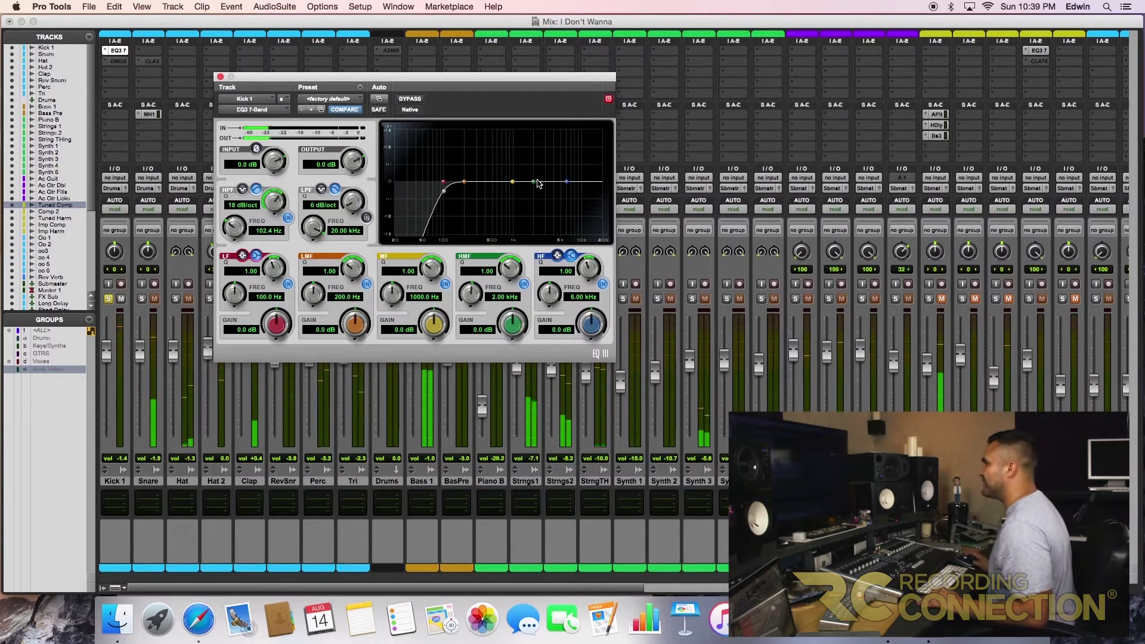
# Boost the kick's high-mid band by 3 dB around 2.9 kHz
pyautogui.moveTo(534, 182); pyautogui.dragTo(545, 177)
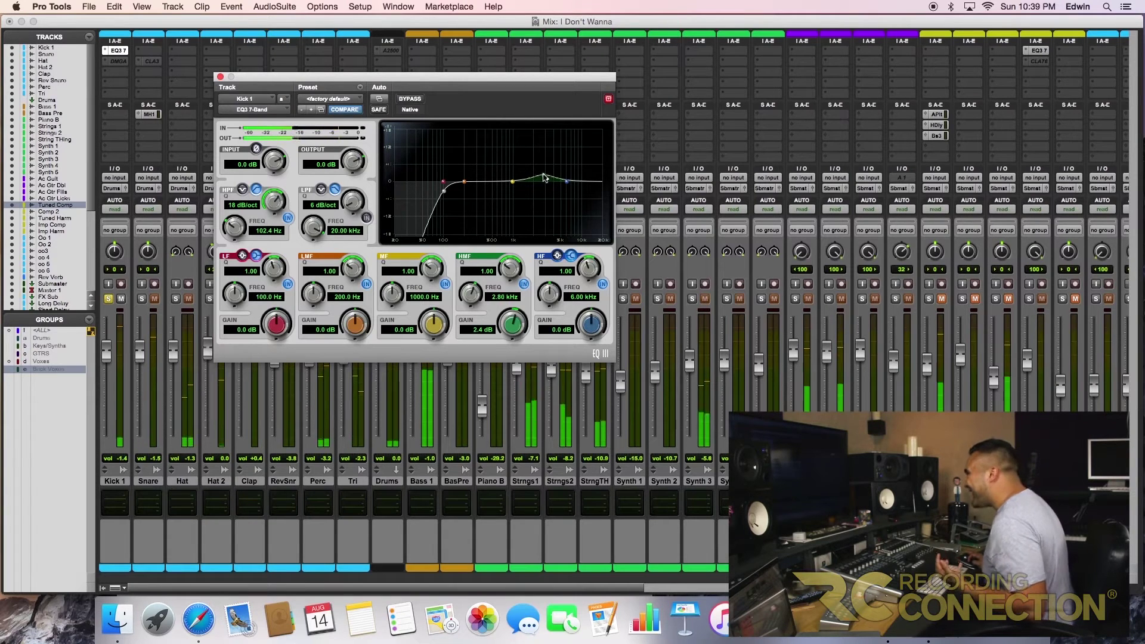
pyautogui.moveTo(544, 175); pyautogui.dragTo(546, 174)
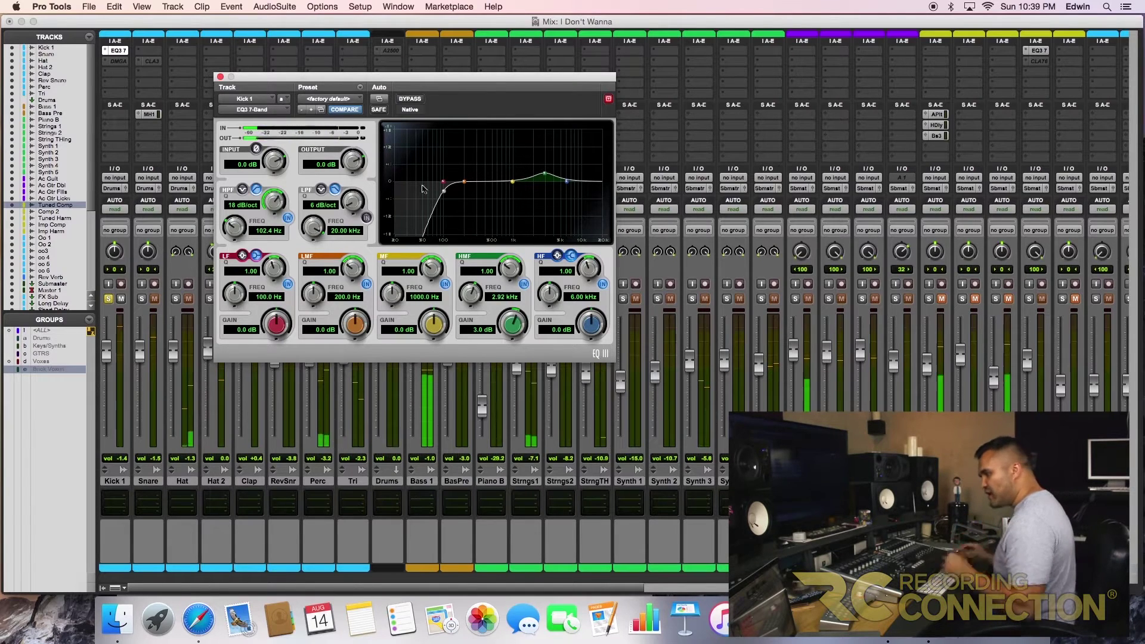
pyautogui.click(220, 77)
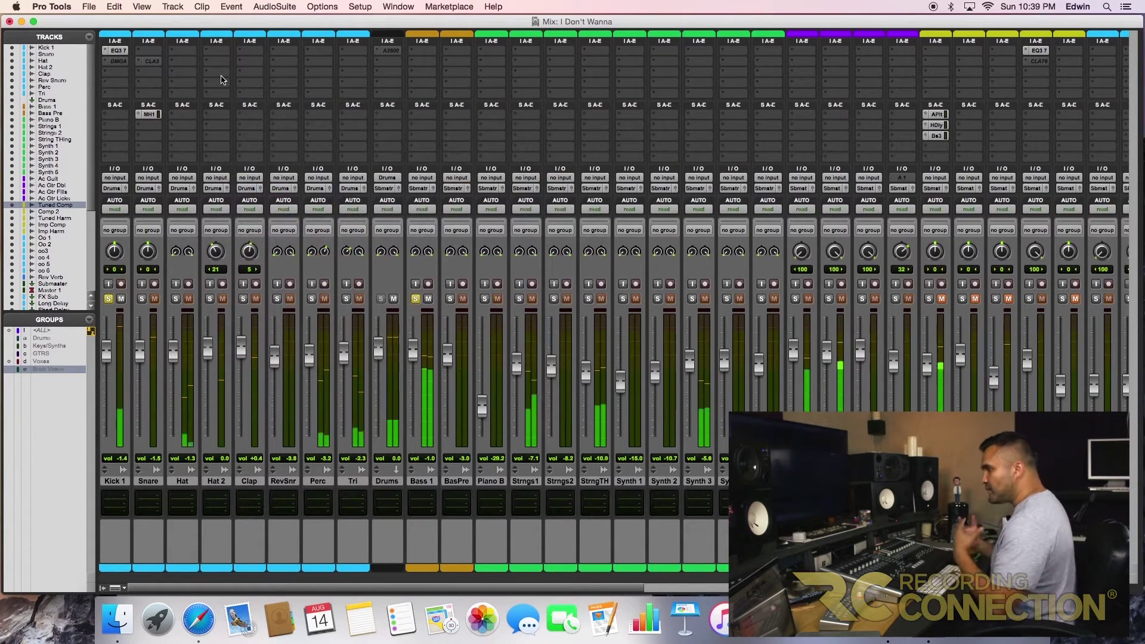
pyautogui.click(412, 62)
# Add the stereo EQ3 7-Band plug-in to Bass 1's first insert
pyautogui.moveTo(507, 75)
pyautogui.moveTo(582, 82)
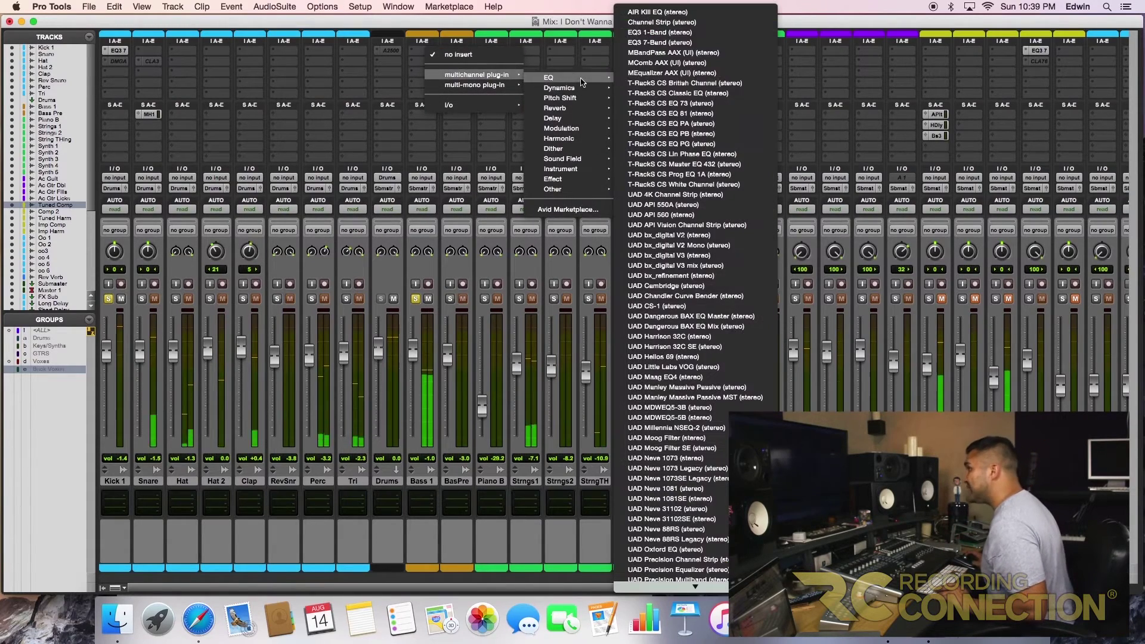
pyautogui.click(664, 42)
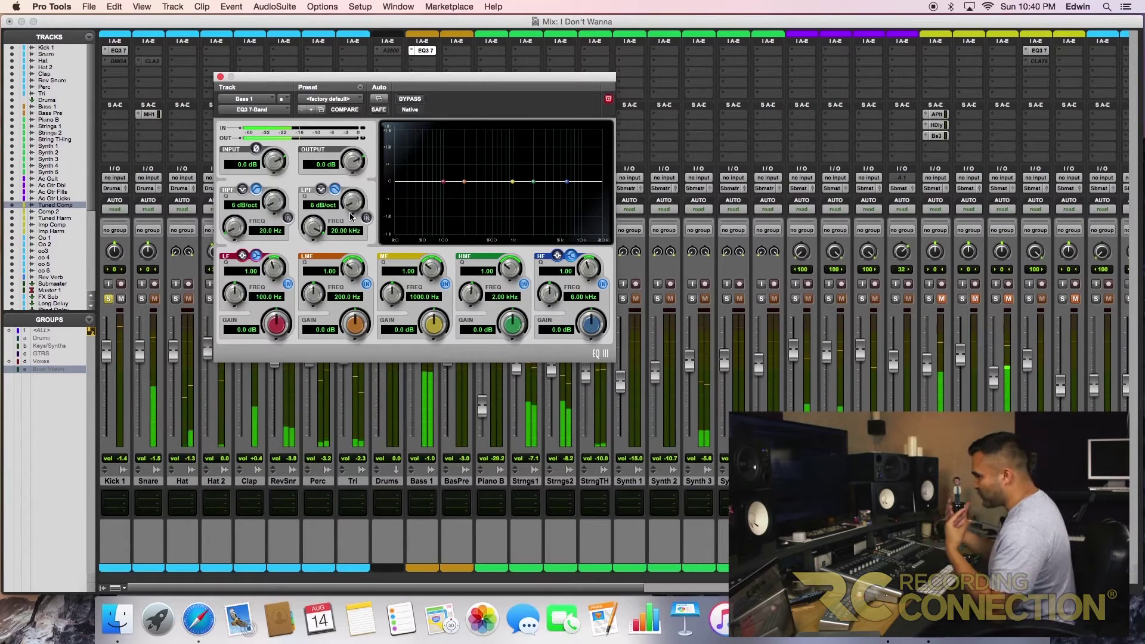
# Low-pass the bass at 1.15 kHz, 24 dB/oct, and boost the low-mid 3.6 dB near 310 Hz
pyautogui.click(367, 218)
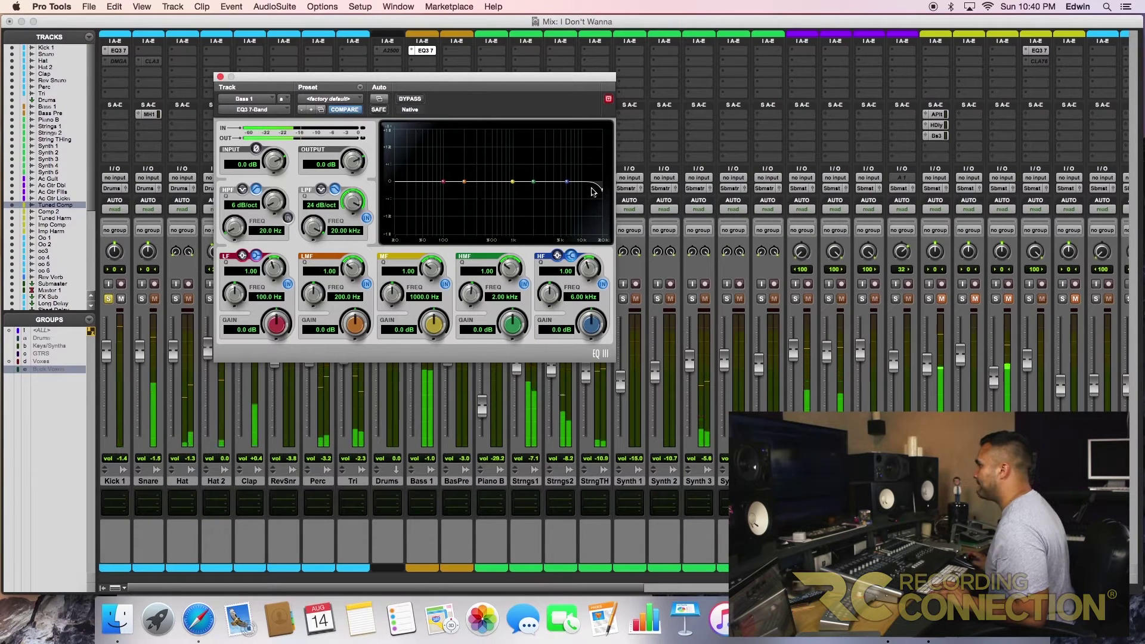
pyautogui.moveTo(603, 192); pyautogui.dragTo(529, 202)
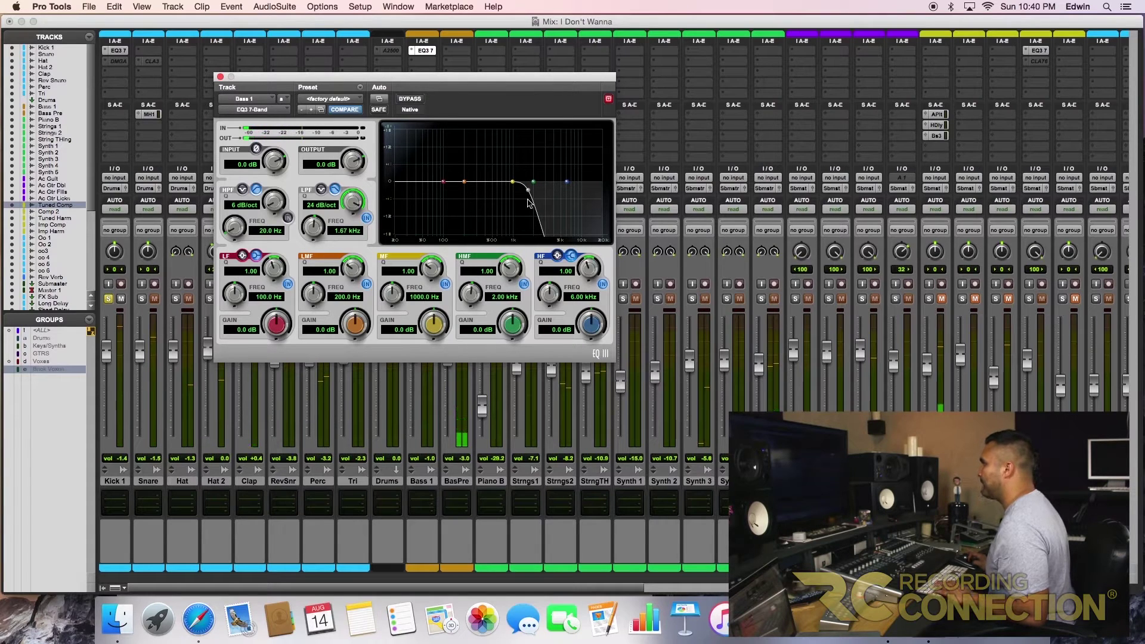
pyautogui.moveTo(529, 203); pyautogui.dragTo(481, 177)
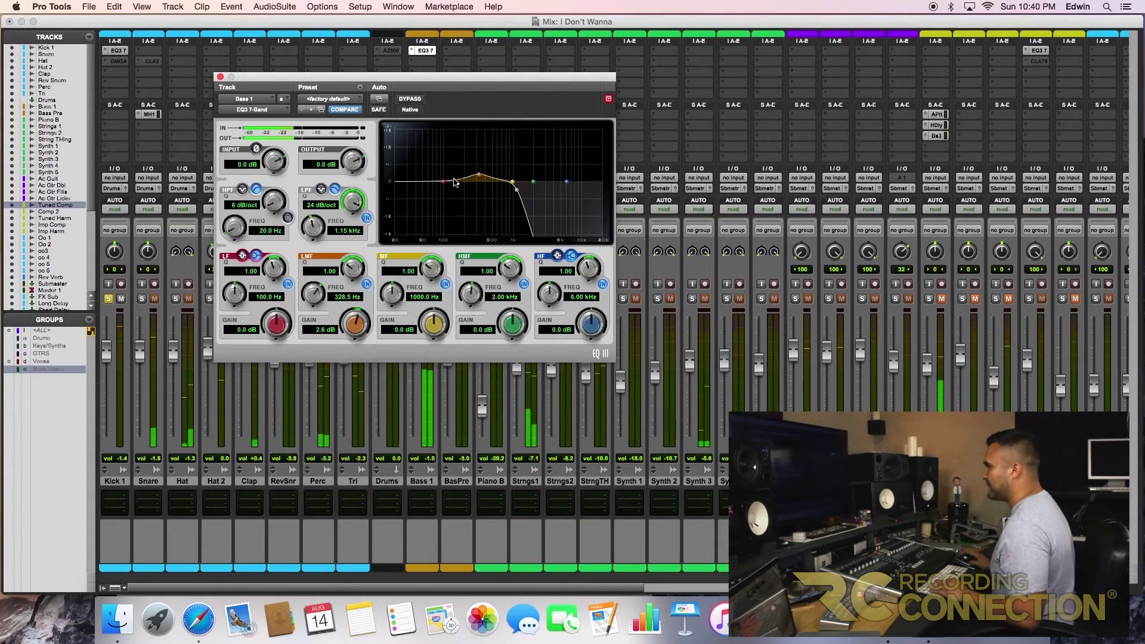
pyautogui.moveTo(478, 175)
pyautogui.mouseDown()
pyautogui.moveTo(498, 175)
pyautogui.moveTo(451, 183)
pyautogui.moveTo(485, 178)
pyautogui.moveTo(476, 163)
pyautogui.moveTo(509, 180)
pyautogui.moveTo(478, 176)
pyautogui.mouseUp()
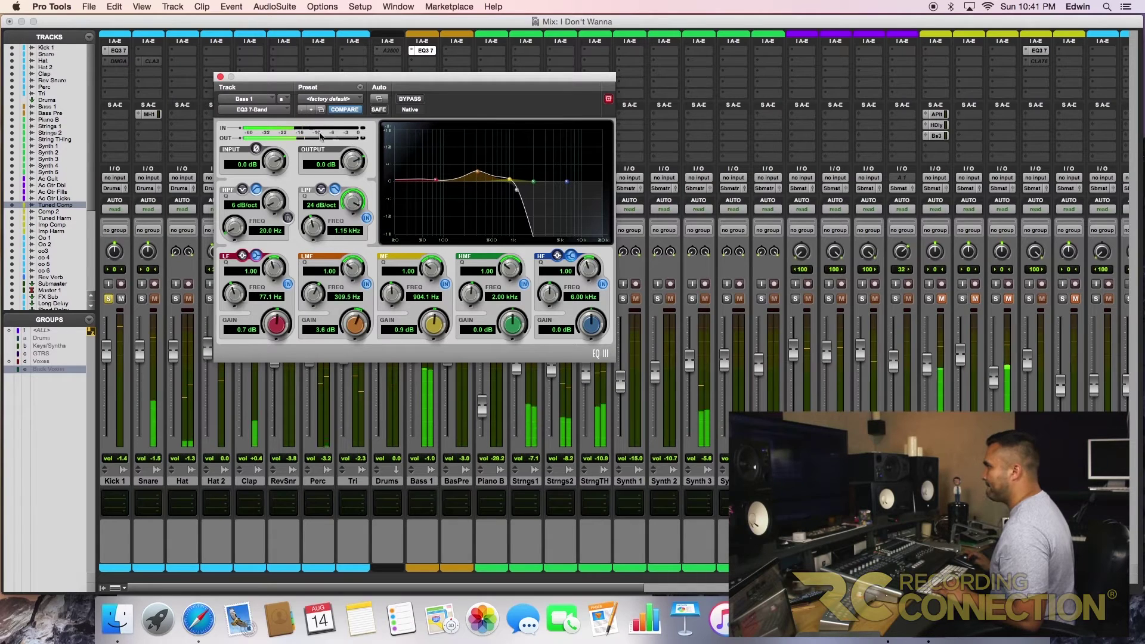
pyautogui.click(220, 77)
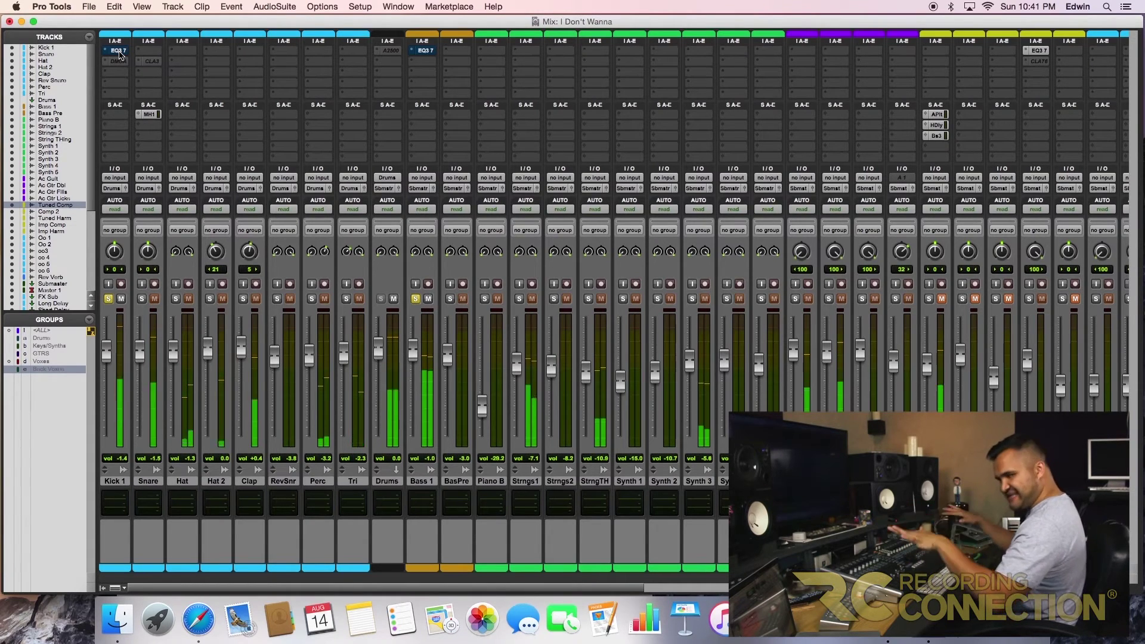
# Check the Kick 1 EQ3 insert and stop playback
pyautogui.click(119, 54)
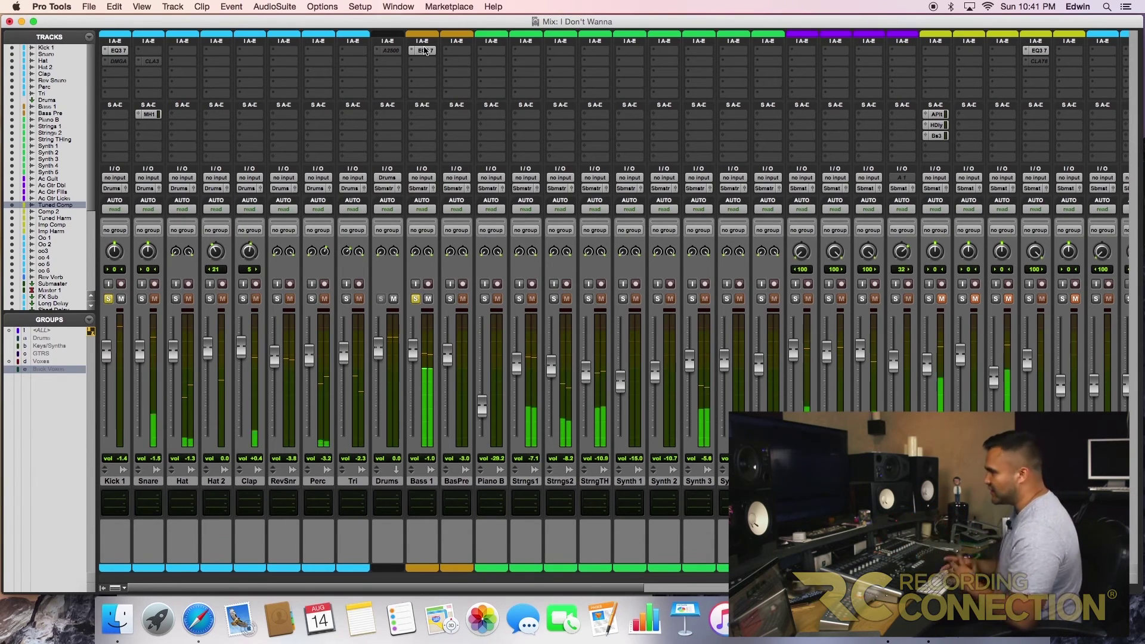
pyautogui.press('space')
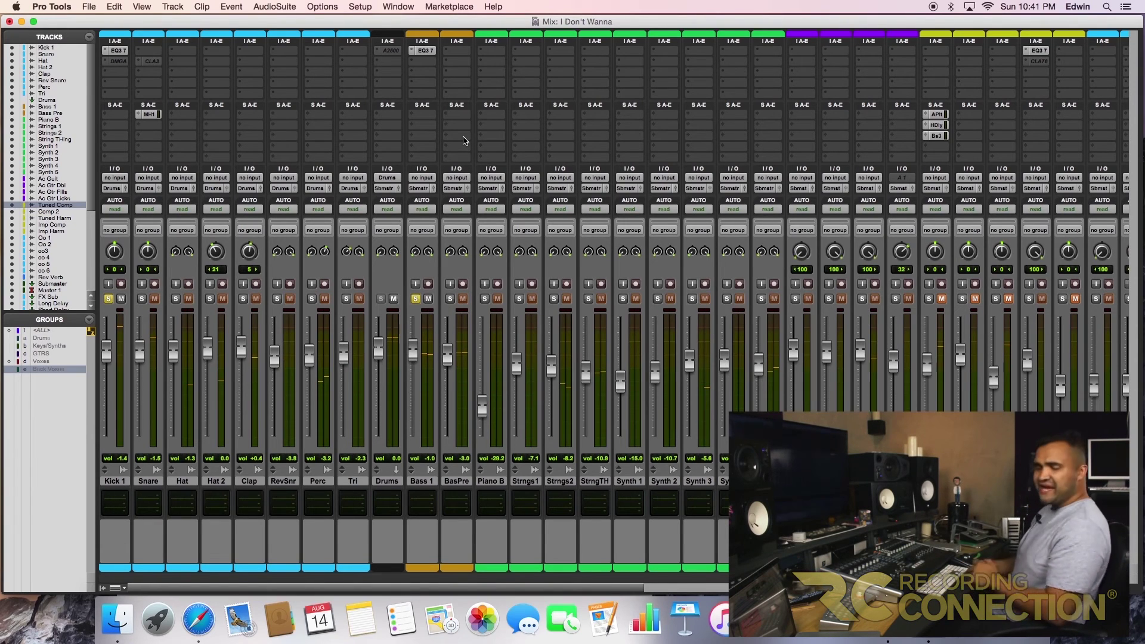